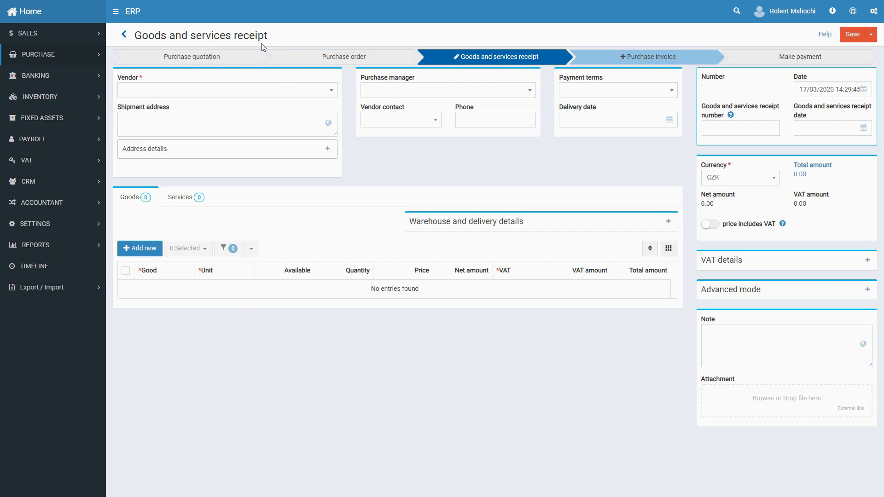
Step: Choose Cosmos Prefab Father as the vendor of the goods and services receipt
{"action": "left_click", "coordinate": [243, 96]}
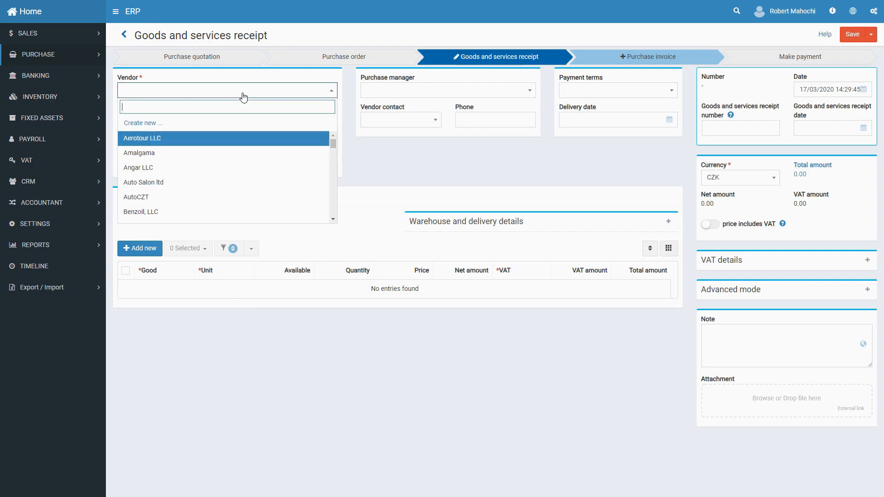
{"action": "scroll", "coordinate": [212, 170], "scroll_direction": "down", "scroll_amount": 2}
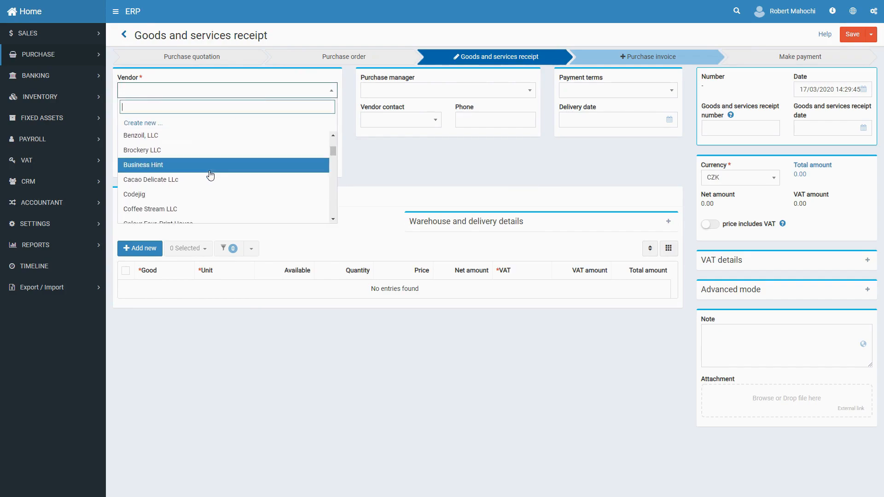
{"action": "scroll", "coordinate": [207, 206], "scroll_direction": "down", "scroll_amount": 2}
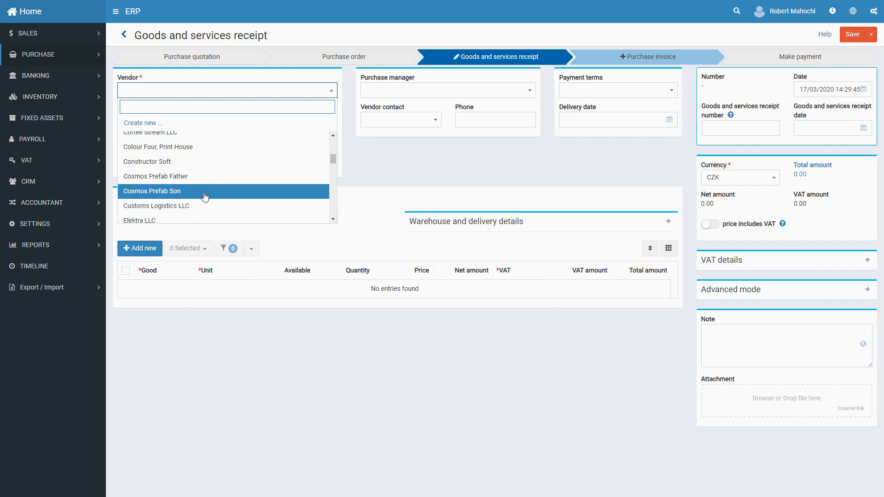
{"action": "left_click", "coordinate": [205, 183]}
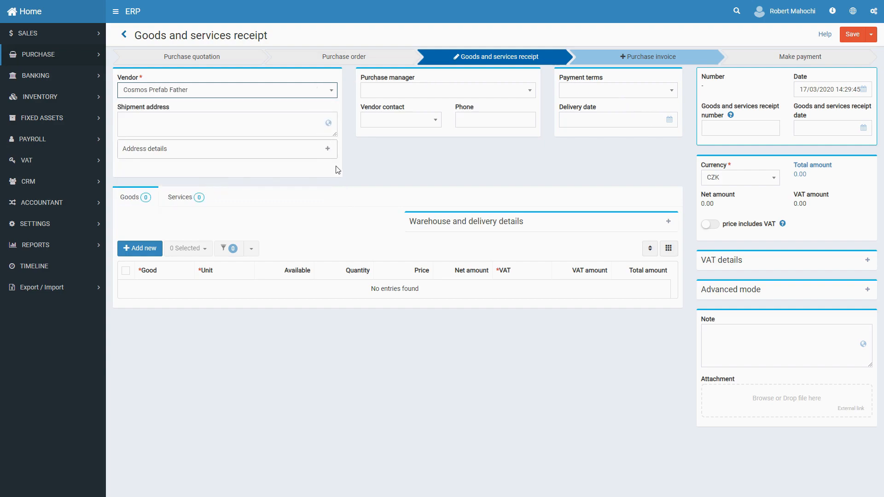
Step: Add a new goods line to the receipt and pick the good Capacity A1 for it
{"action": "left_click", "coordinate": [176, 200]}
{"action": "left_click", "coordinate": [132, 197]}
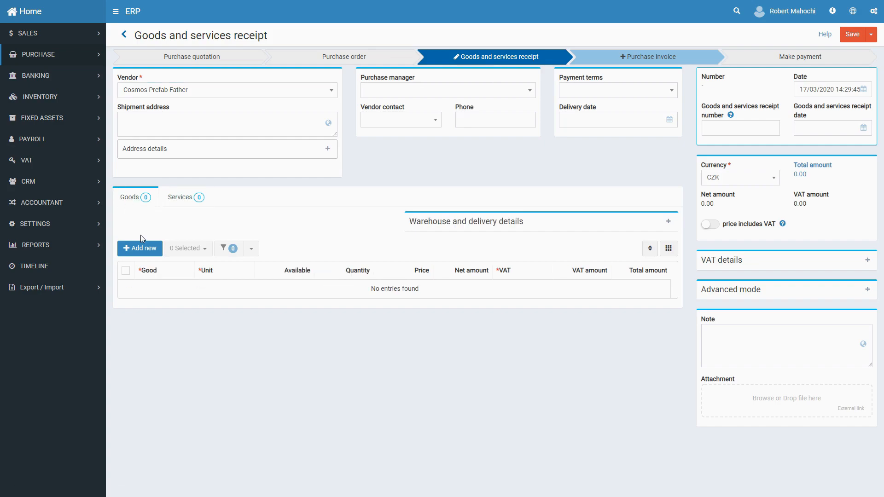
{"action": "left_click", "coordinate": [146, 249]}
{"action": "left_click", "coordinate": [164, 288]}
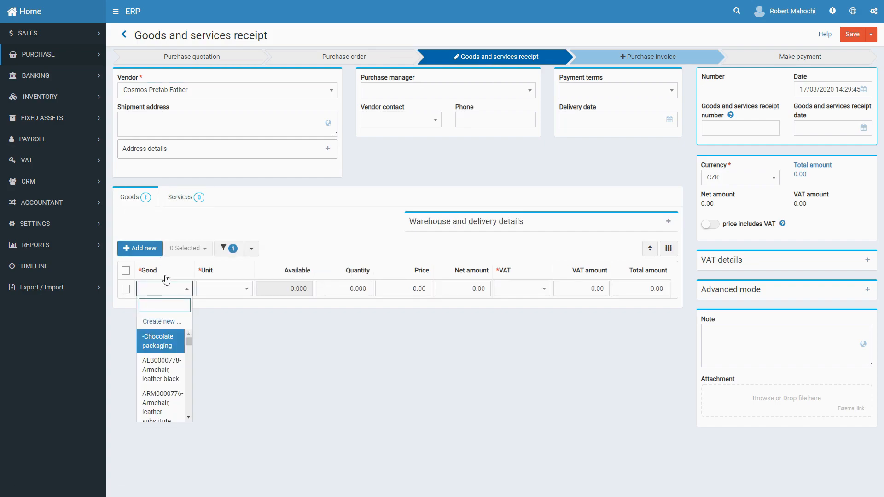
{"action": "type", "text": "ф1"}
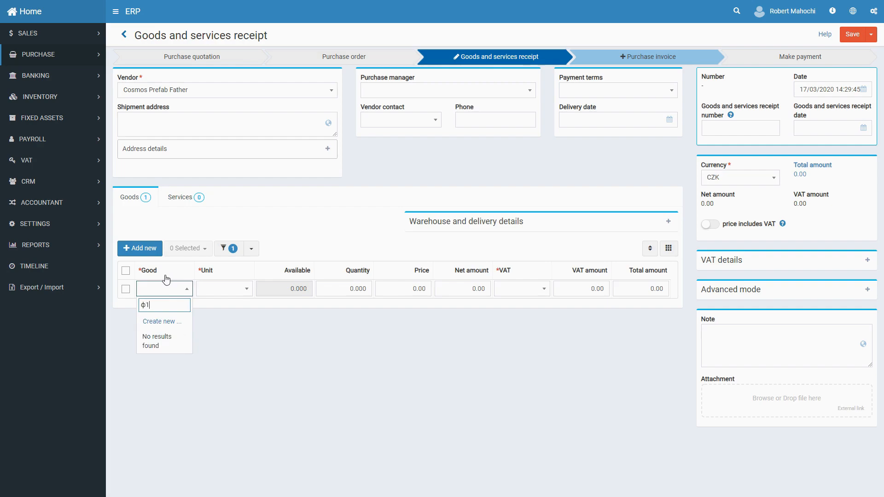
{"action": "key", "text": "BackSpace"}
{"action": "key", "text": "BackSpace"}
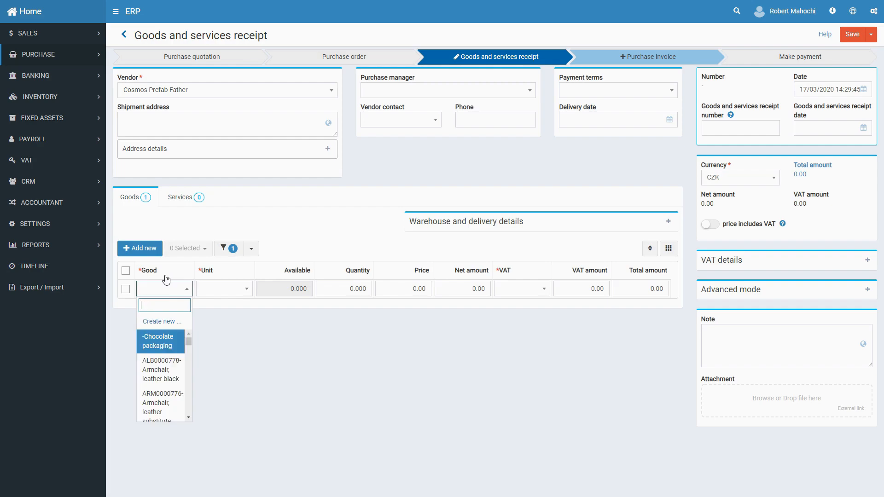
{"action": "type", "text": "a1"}
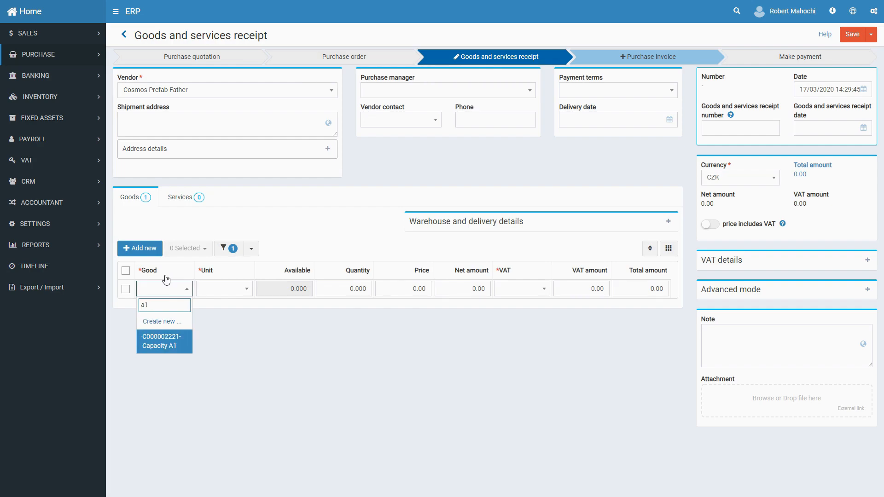
{"action": "left_click", "coordinate": [170, 345]}
Step: Set the Capacity A1 line's quantity to 25 and its price to 40
{"action": "left_click", "coordinate": [338, 290]}
{"action": "type", "text": "25"}
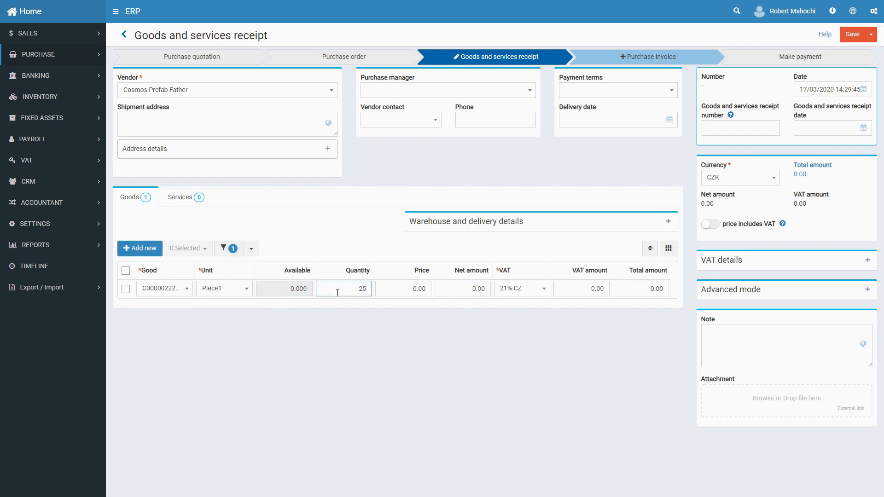
{"action": "left_click", "coordinate": [423, 288]}
{"action": "type", "text": "40"}
{"action": "left_click", "coordinate": [482, 337]}
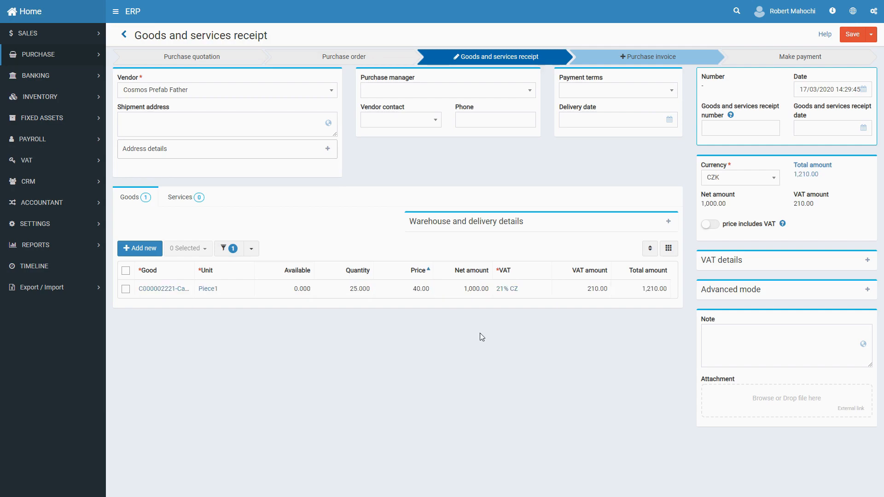
{"action": "left_click", "coordinate": [513, 296]}
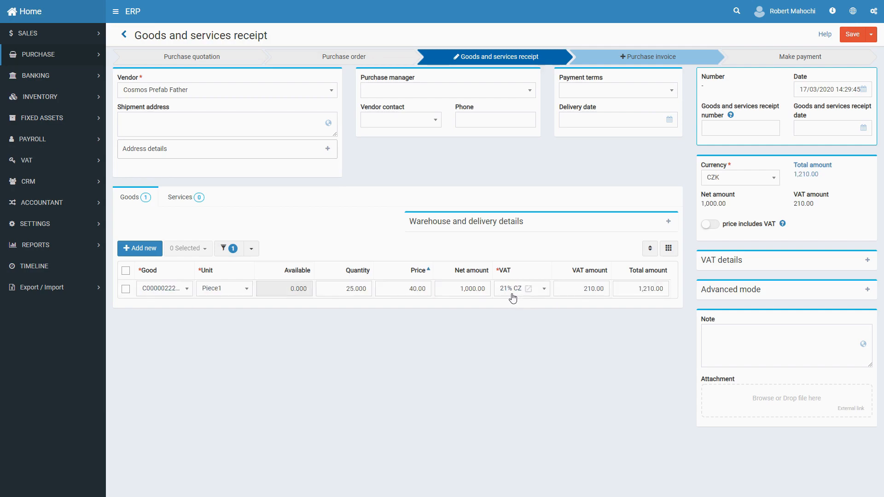
{"action": "left_click", "coordinate": [513, 298]}
{"action": "left_click", "coordinate": [517, 297]}
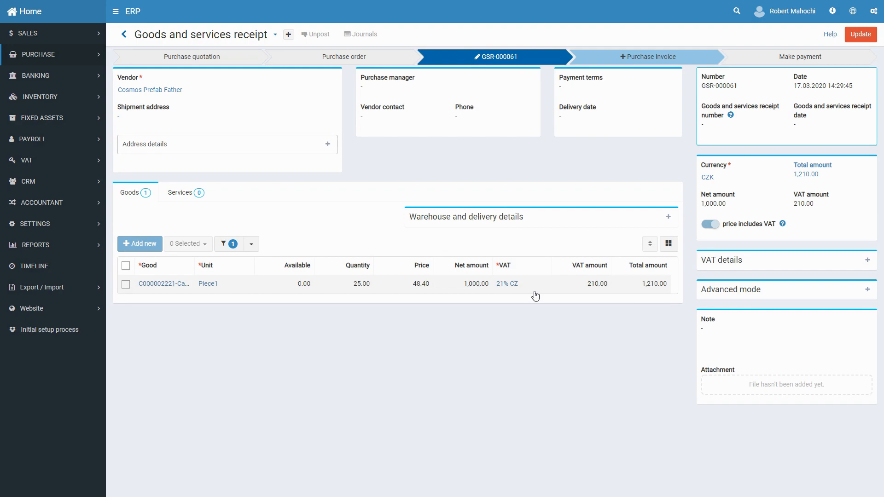
Step: Try showing extra goods table columns such as Description, Inventory account, Expense account, In stock and Expected, and revert the column selection
{"action": "left_click", "coordinate": [670, 251]}
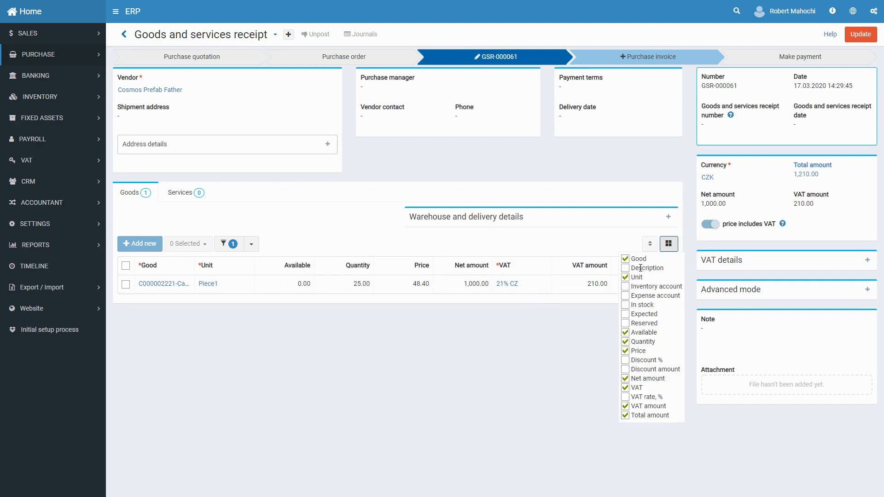
{"action": "left_click", "coordinate": [626, 268]}
{"action": "left_click", "coordinate": [625, 286]}
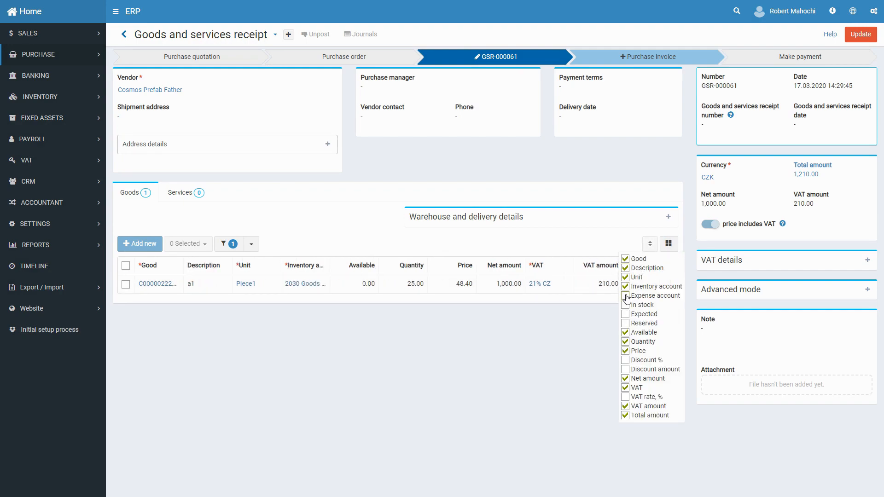
{"action": "left_click", "coordinate": [626, 296]}
{"action": "left_click", "coordinate": [625, 305]}
{"action": "left_click", "coordinate": [626, 314]}
{"action": "left_click", "coordinate": [626, 314]}
{"action": "left_click", "coordinate": [625, 305]}
{"action": "left_click", "coordinate": [625, 295]}
{"action": "left_click", "coordinate": [626, 277]}
{"action": "left_click", "coordinate": [625, 259]}
{"action": "left_click", "coordinate": [625, 268]}
{"action": "left_click", "coordinate": [625, 258]}
{"action": "left_click", "coordinate": [668, 249]}
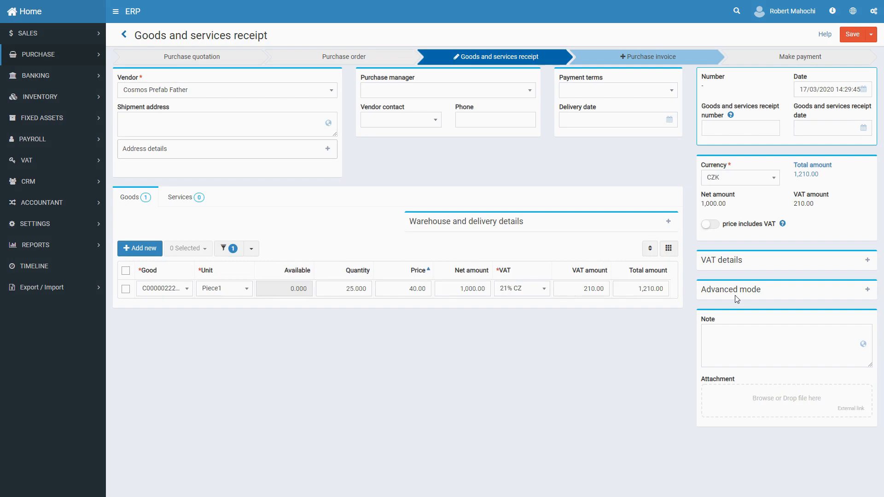
Step: Expand the advanced mode and VAT details sections and switch the receipt to prices that include VAT
{"action": "left_click", "coordinate": [734, 290]}
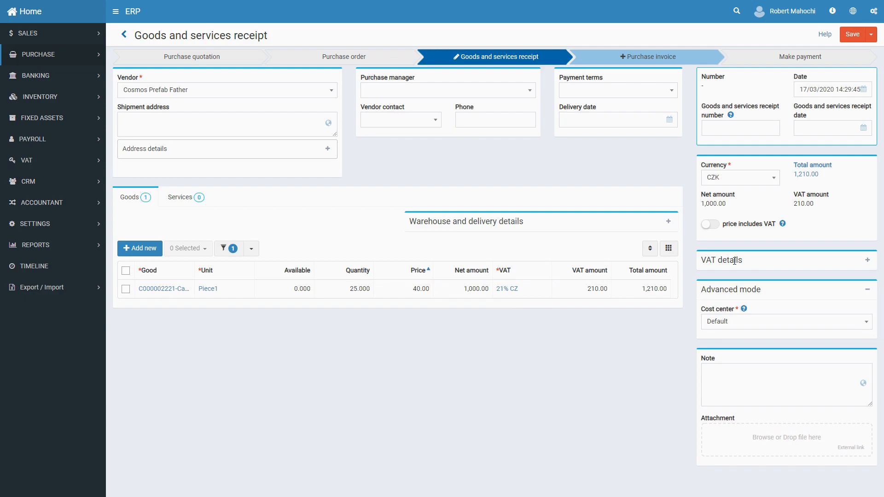
{"action": "left_click", "coordinate": [735, 261]}
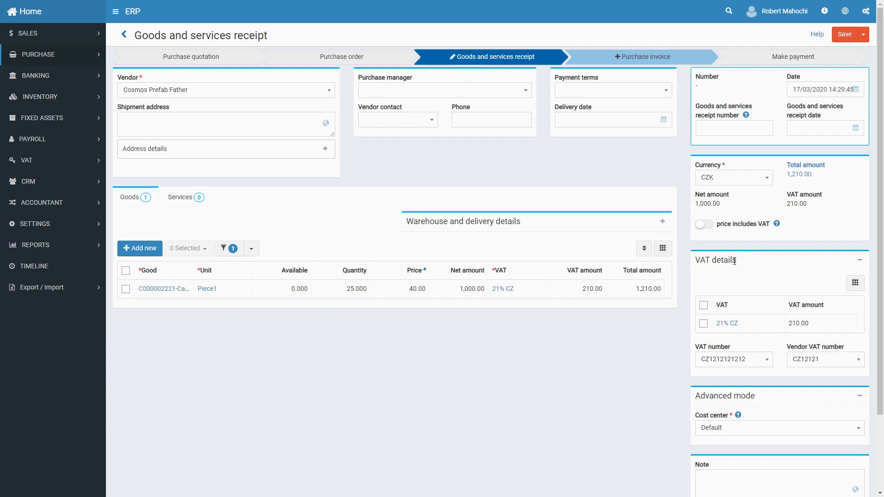
{"action": "left_click", "coordinate": [714, 231]}
Step: Save the goods and services receipt and post it
{"action": "left_click", "coordinate": [843, 36]}
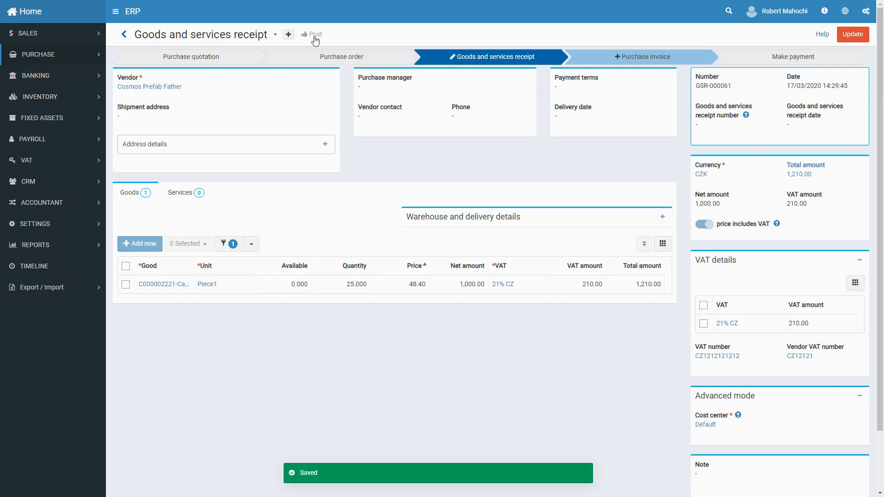
{"action": "left_click", "coordinate": [315, 36]}
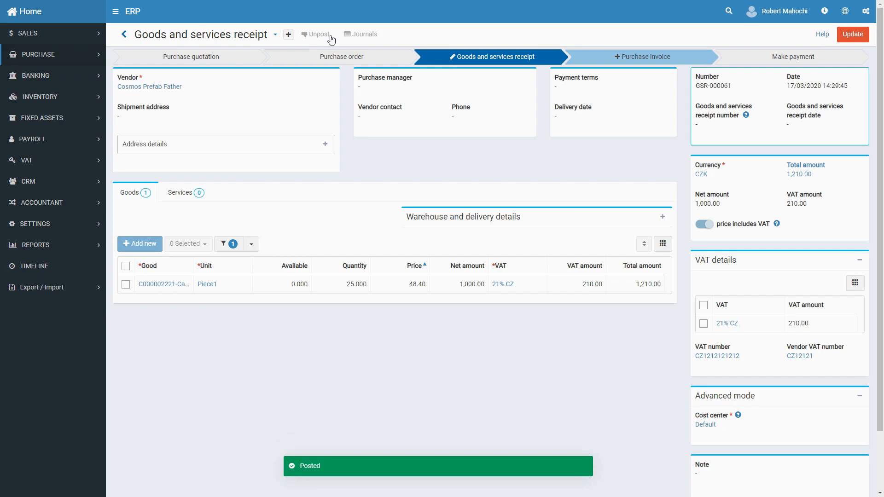
Step: Review the posted receipt's trade accruals and prepayments, transaction journal and inventory journal, and close the journals view
{"action": "left_click", "coordinate": [361, 34]}
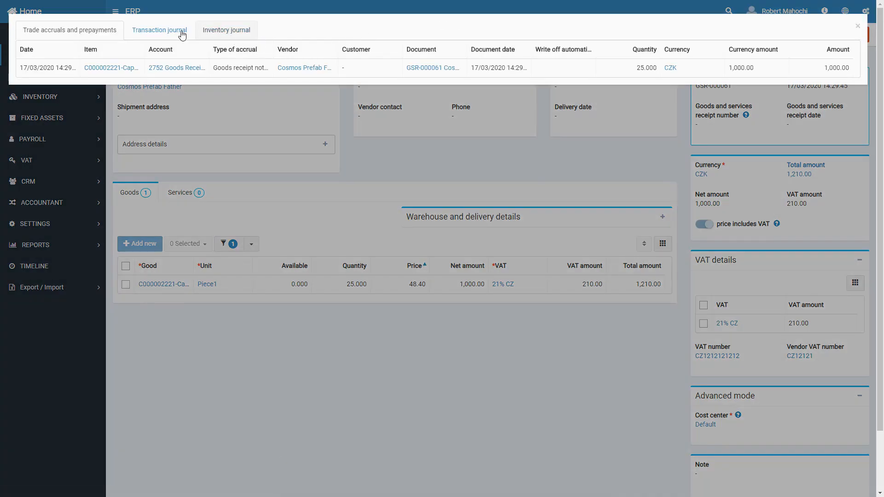
{"action": "left_click", "coordinate": [175, 36]}
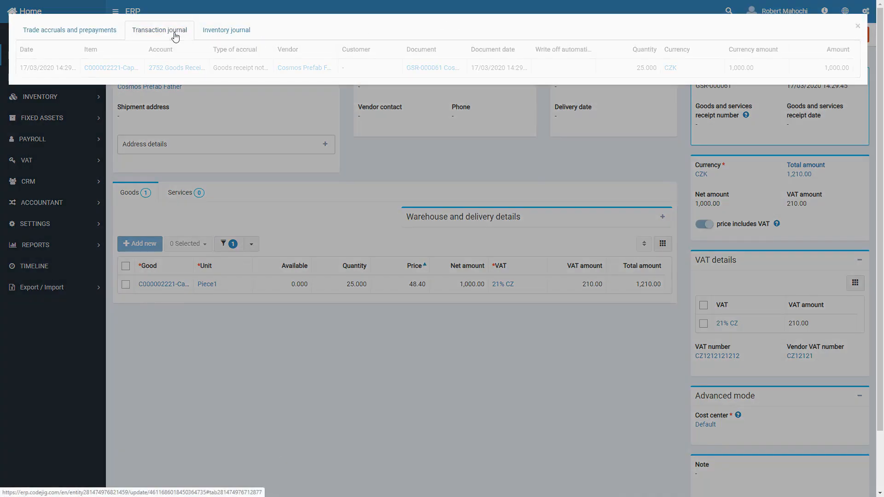
{"action": "left_click", "coordinate": [231, 36]}
{"action": "left_click", "coordinate": [464, 115]}
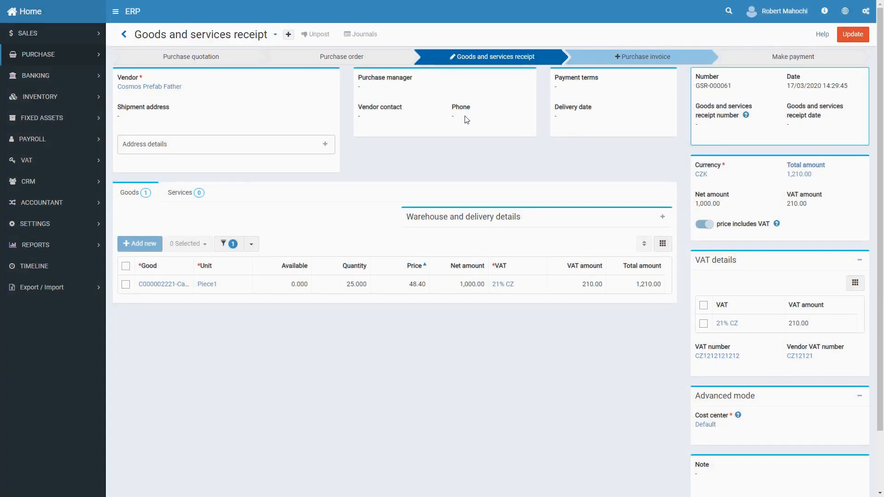